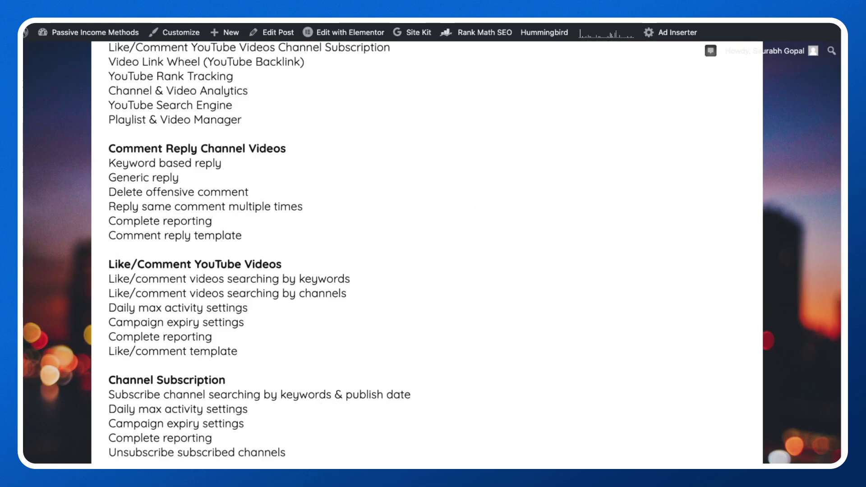
Step: Read through the VidJam review page's feature list, pros and cons, and bonus package sections
scroll(427, 252, down, 20)
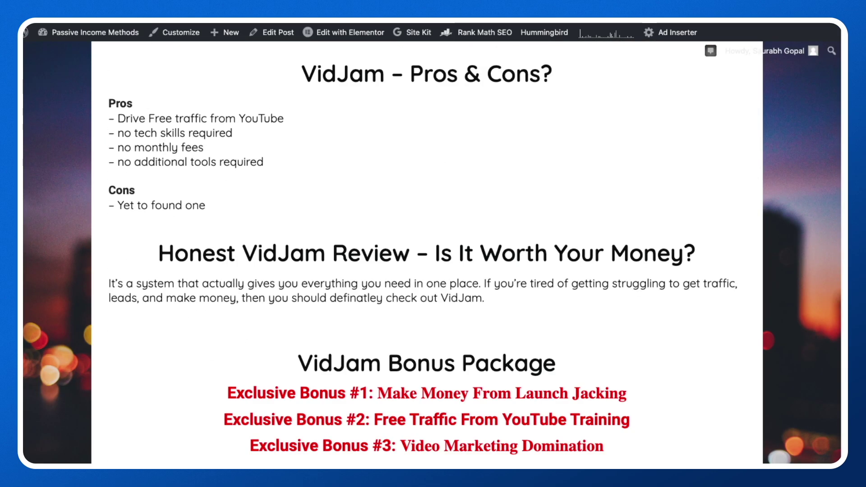
scroll(427, 252, down, 6)
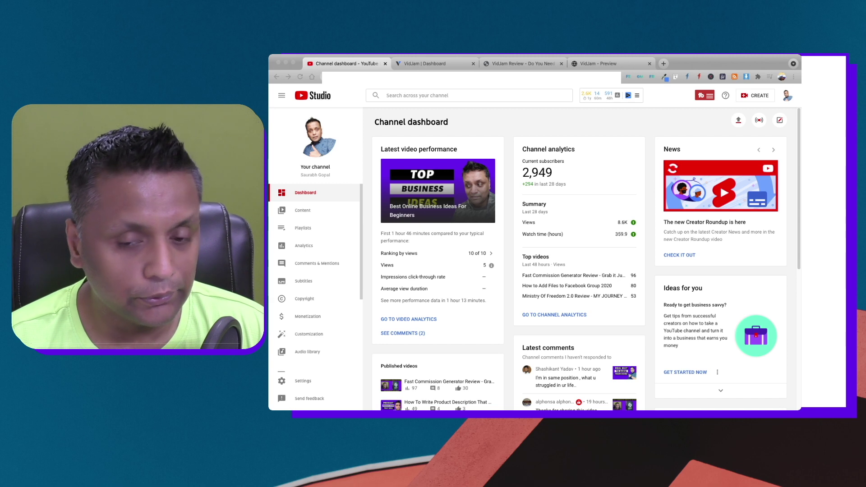
Step: Switch to the VidJam dashboard and look over the Social Accounts, Channel Manager and Template Manager pages
click(424, 63)
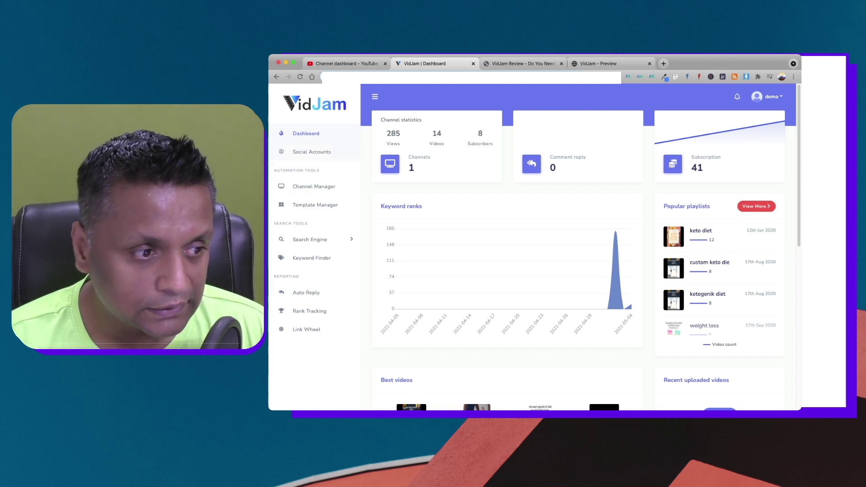
key(super+r)
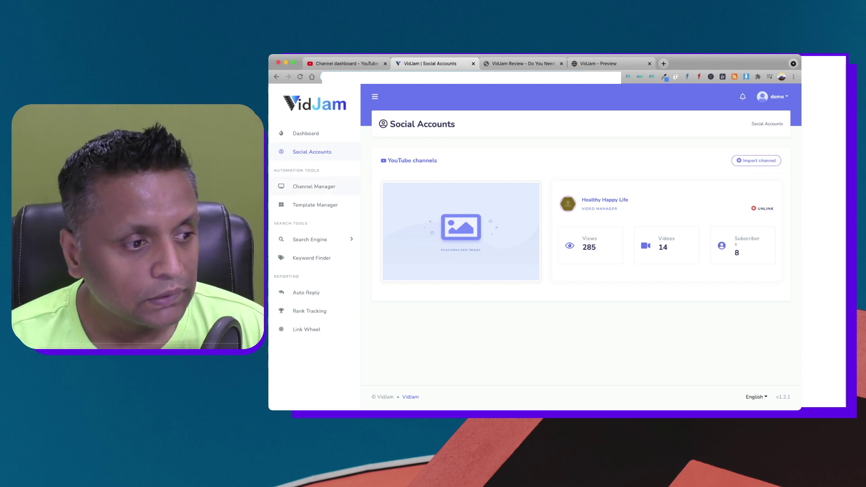
click(314, 187)
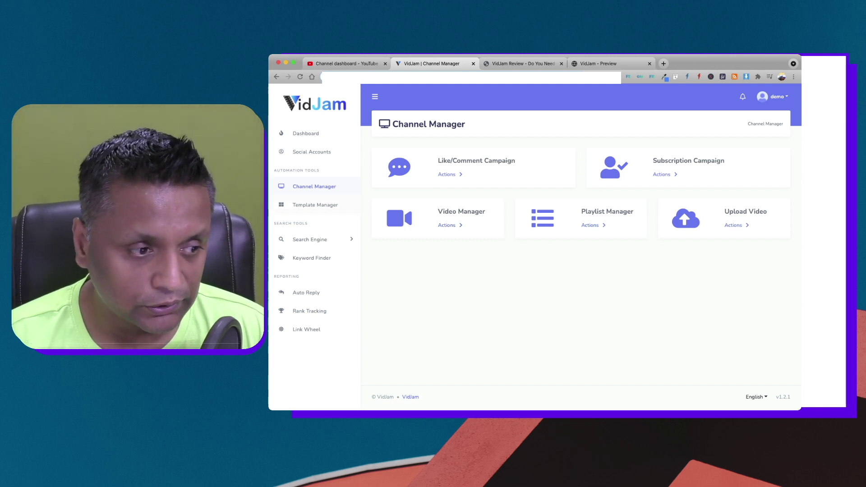
click(315, 205)
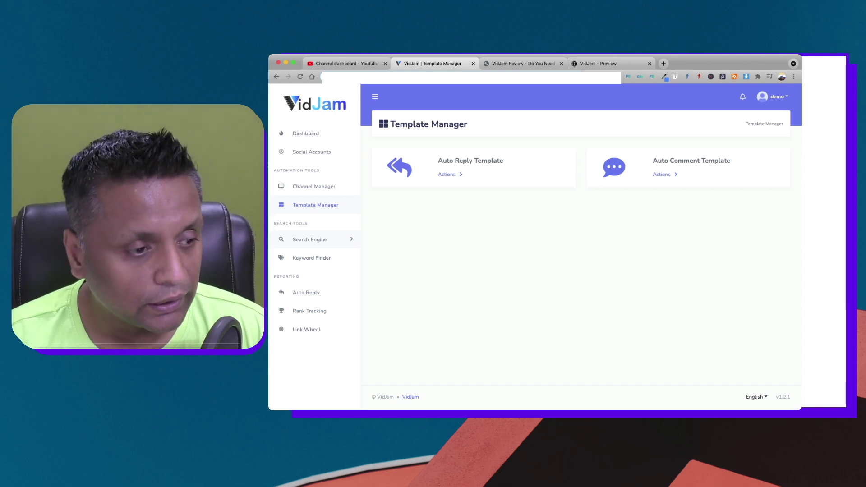
Step: Examine the YouTube video search filters in the Search Engine, plus its channel and playlist search pages
click(310, 240)
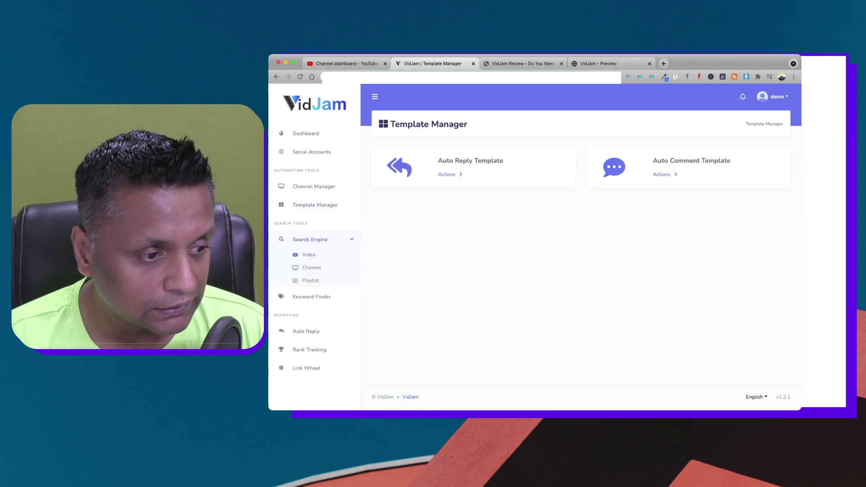
click(309, 254)
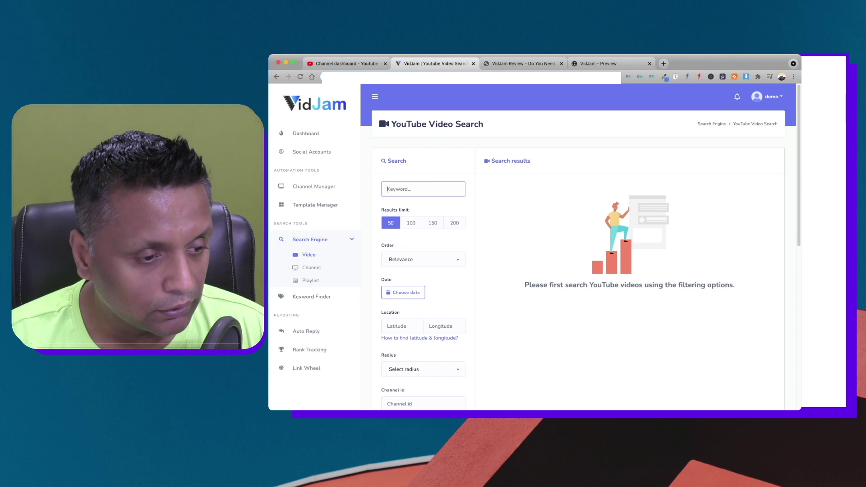
scroll(577, 248, down, 3)
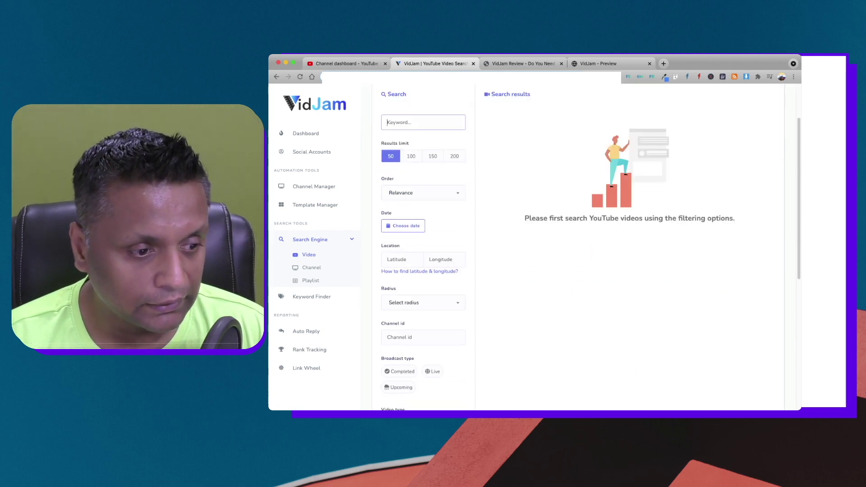
scroll(587, 248, down, 5)
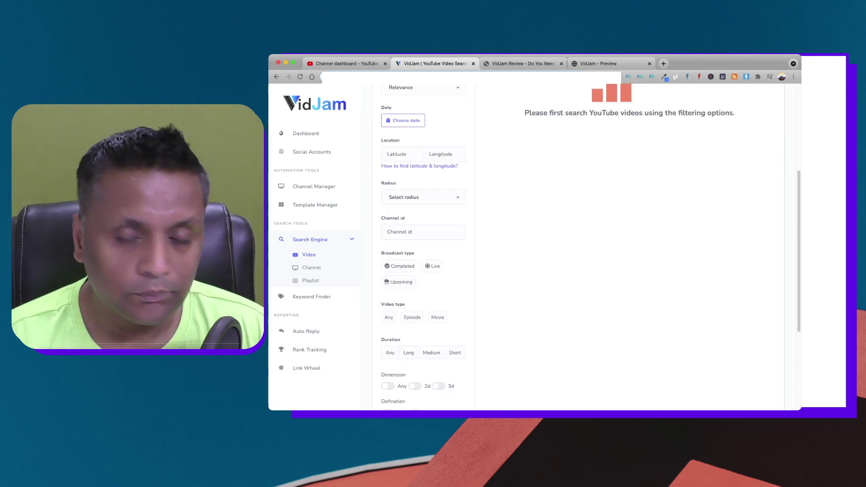
scroll(577, 248, up, 8)
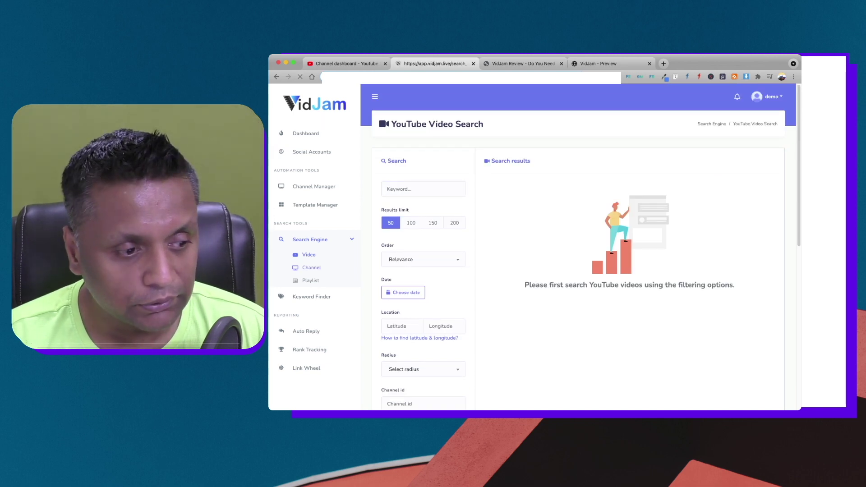
click(311, 268)
click(311, 280)
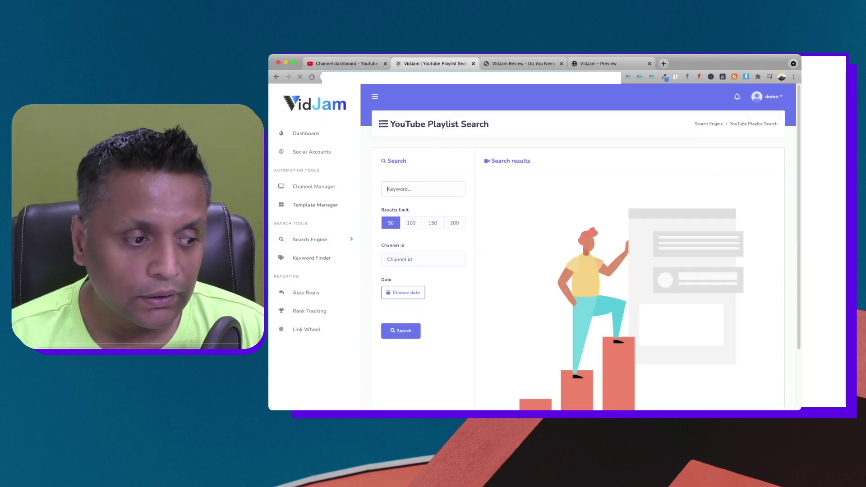
Step: Search the YouTube Keyword Finder for the tags of video ID N5bMJthZSEg
click(311, 296)
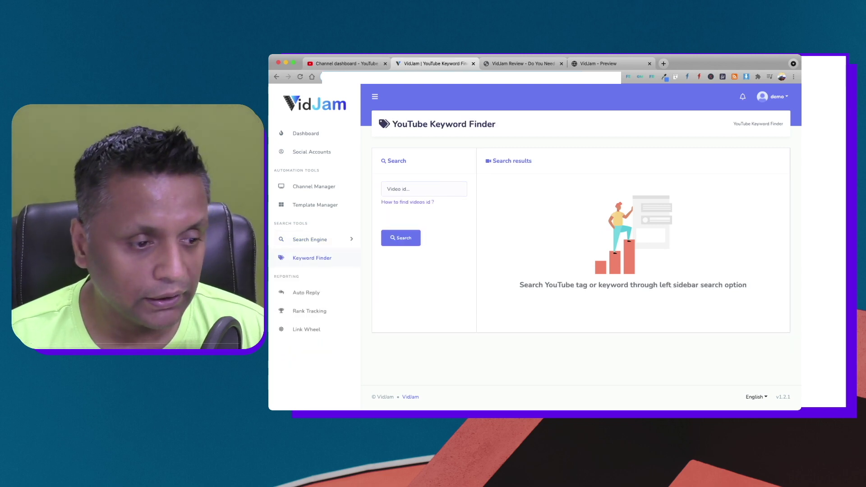
click(424, 189)
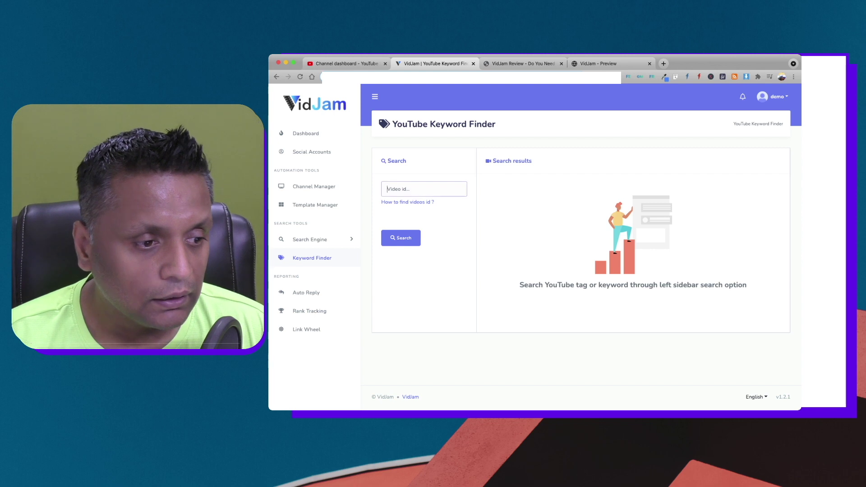
key(Down)
key(Return)
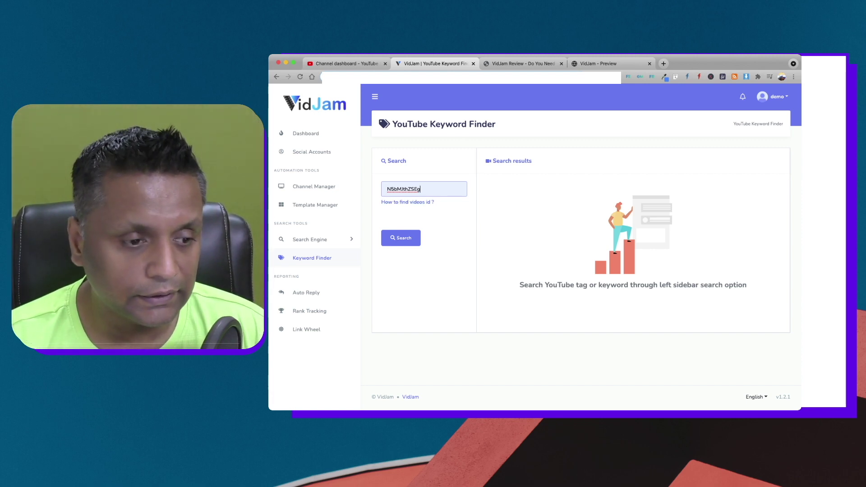
click(401, 238)
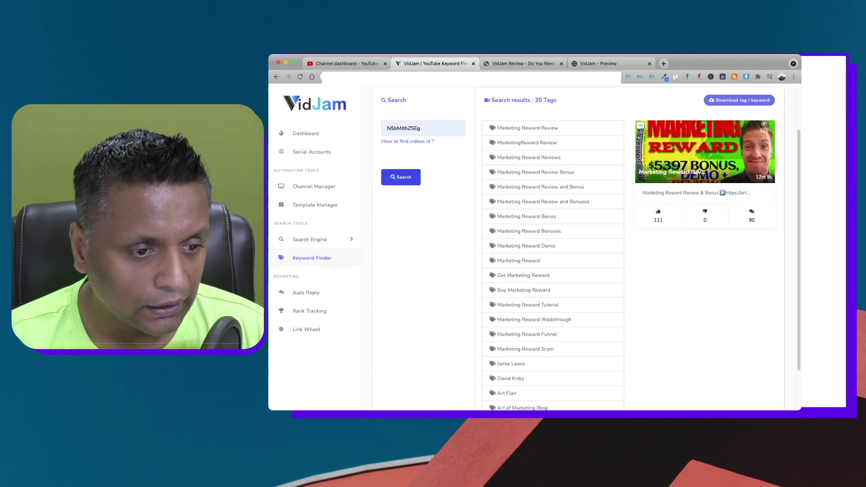
Step: Review the full list of tags found for the video
scroll(577, 248, down, 5)
scroll(580, 247, up, 5)
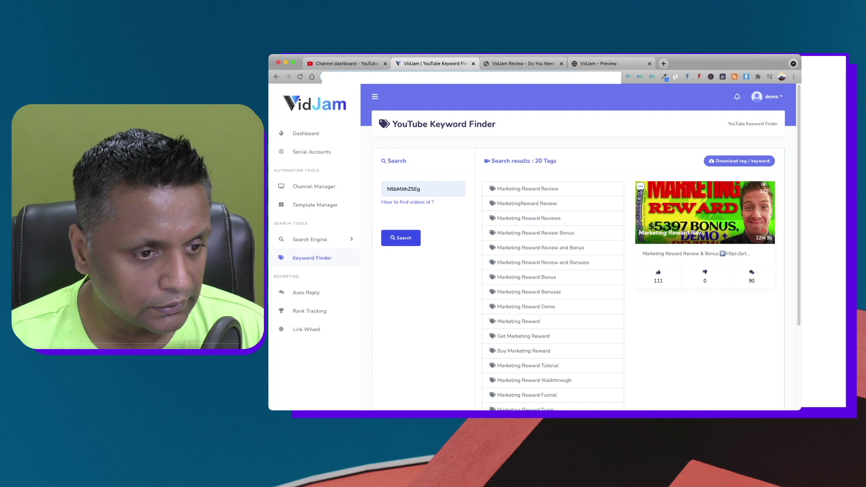
scroll(580, 247, down, 2)
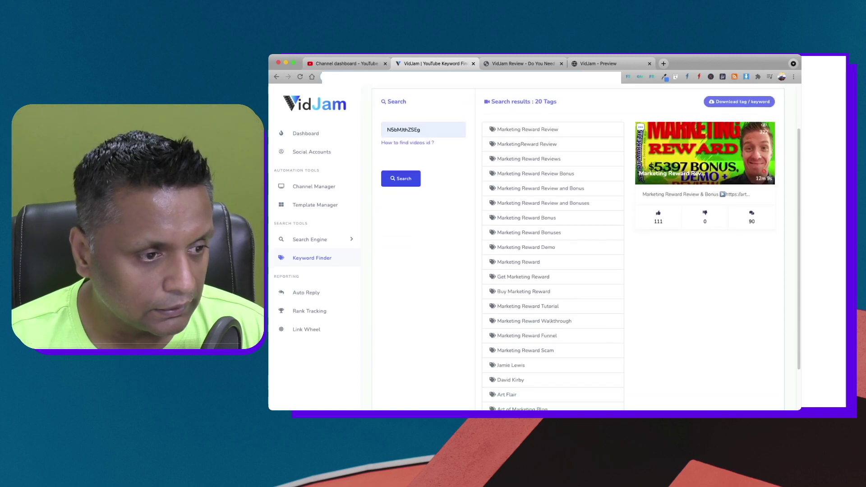
scroll(580, 247, down, 2)
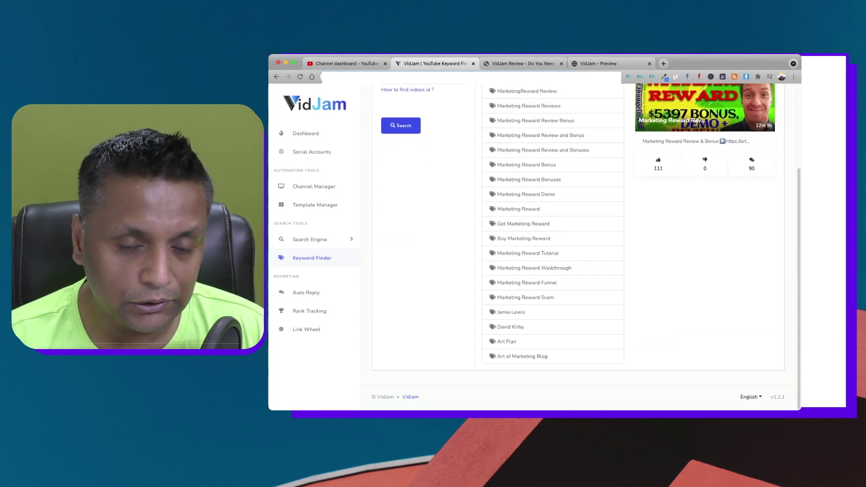
Step: Look over the Auto Reply, Rank Tracking and Link Wheel reporting pages
click(306, 292)
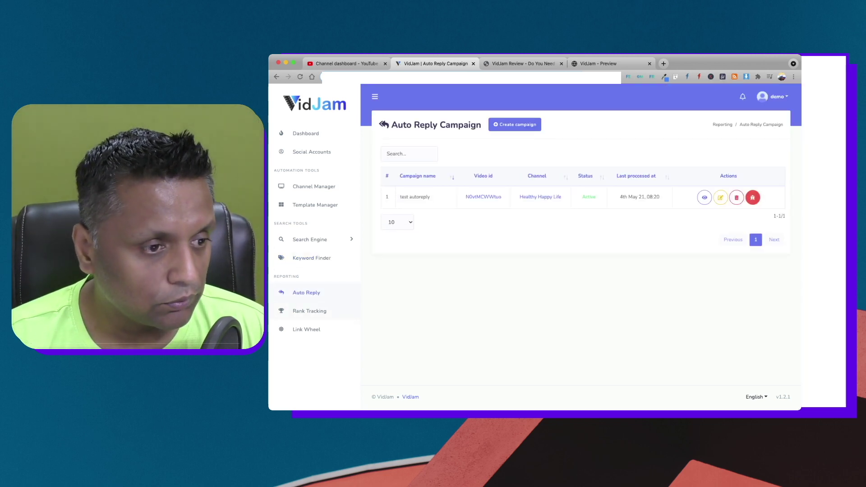
click(309, 311)
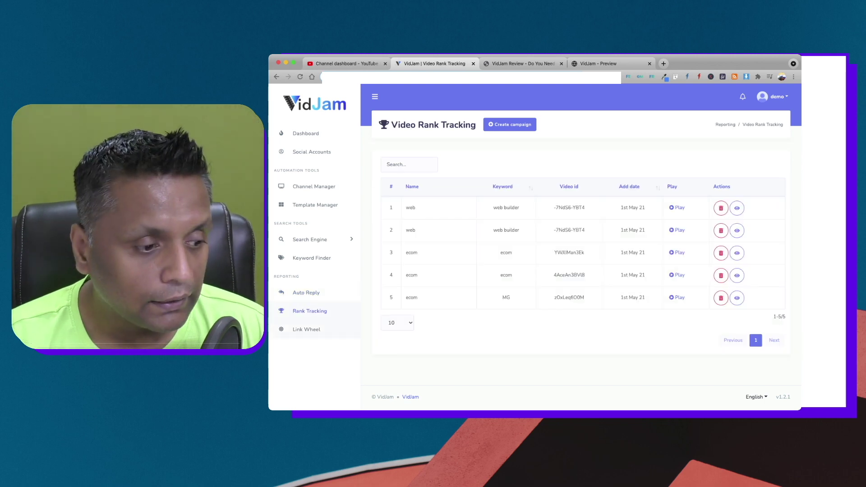
click(307, 329)
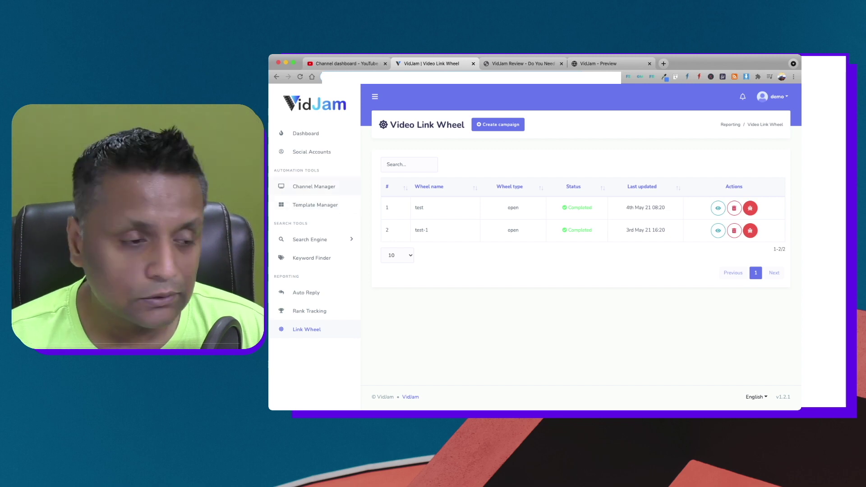
Step: Start a new like/comment campaign named test12 for the Healthy Happy Life channel
click(314, 186)
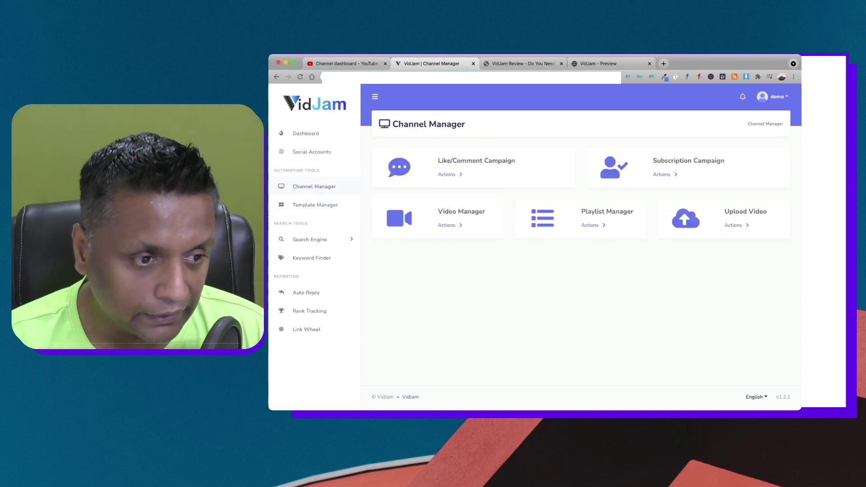
click(450, 175)
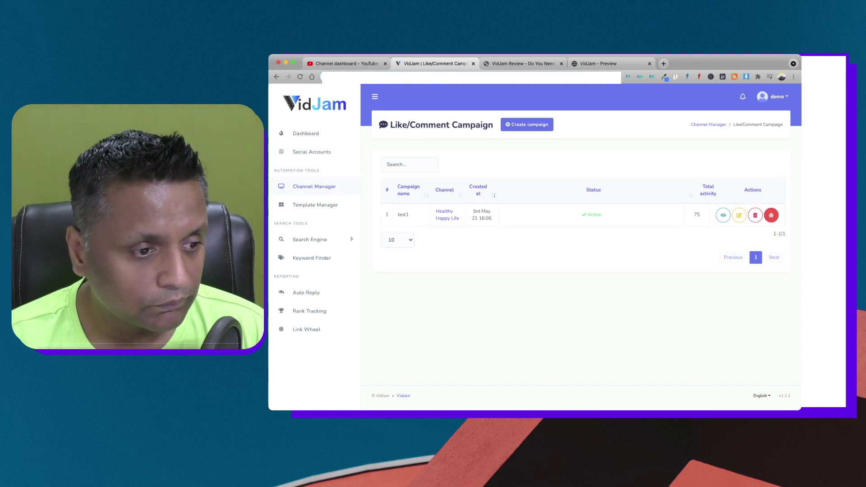
click(526, 124)
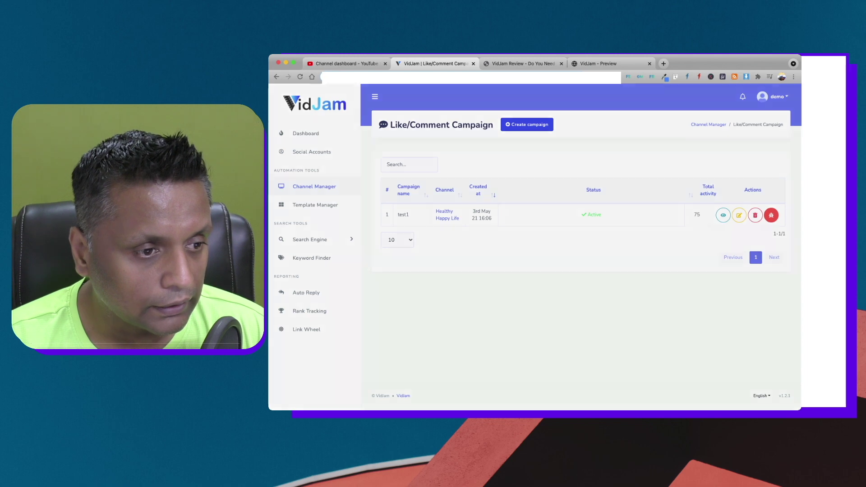
text(test12)
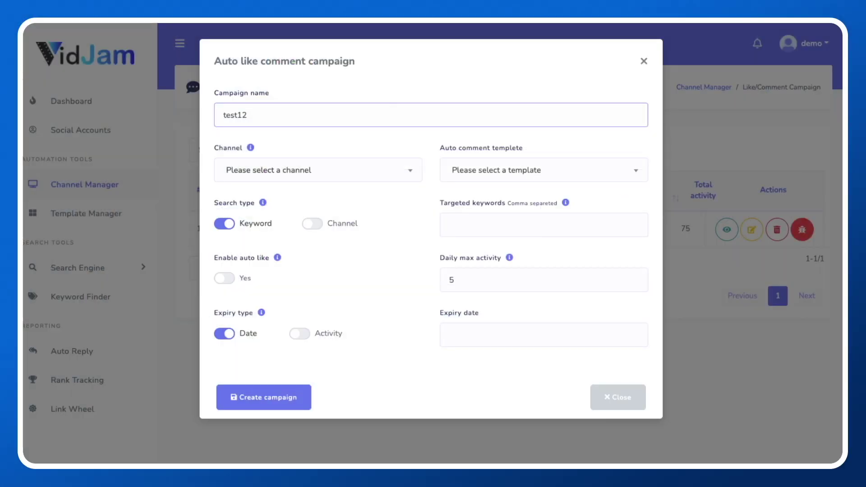
click(318, 170)
key(Return)
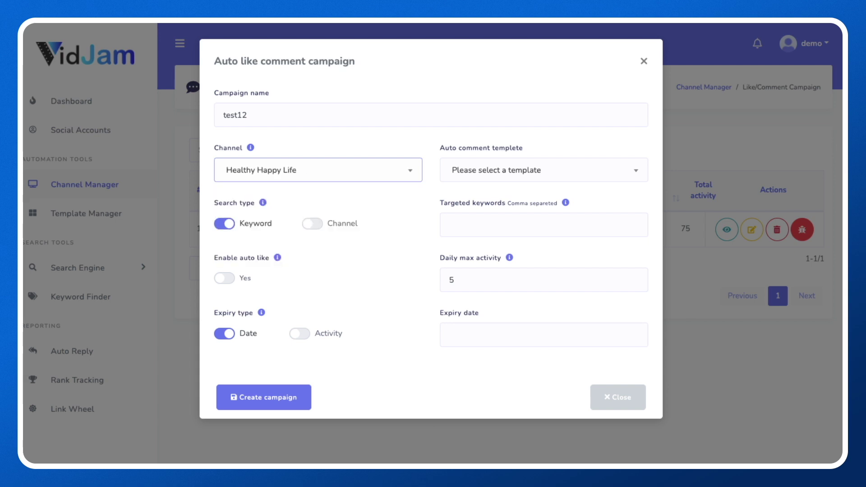
Step: Select the test1 comment template and the targeted keyword "dentists in london", and close the campaign form without creating it
click(544, 170)
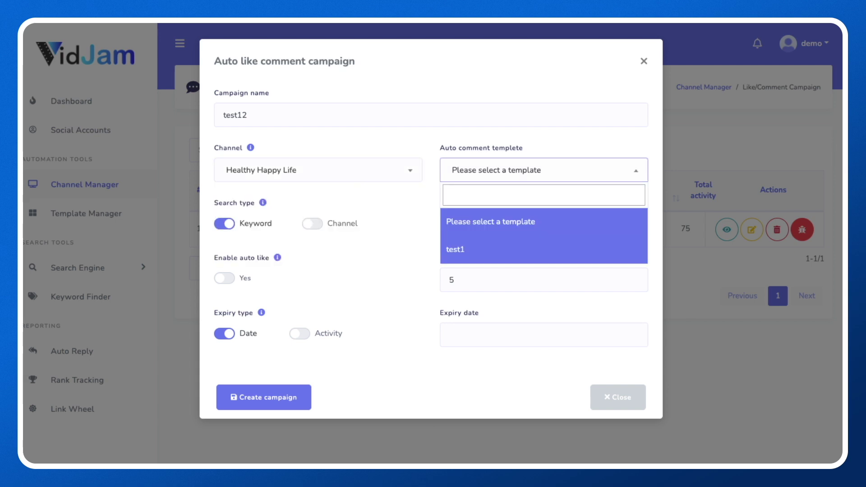
click(543, 249)
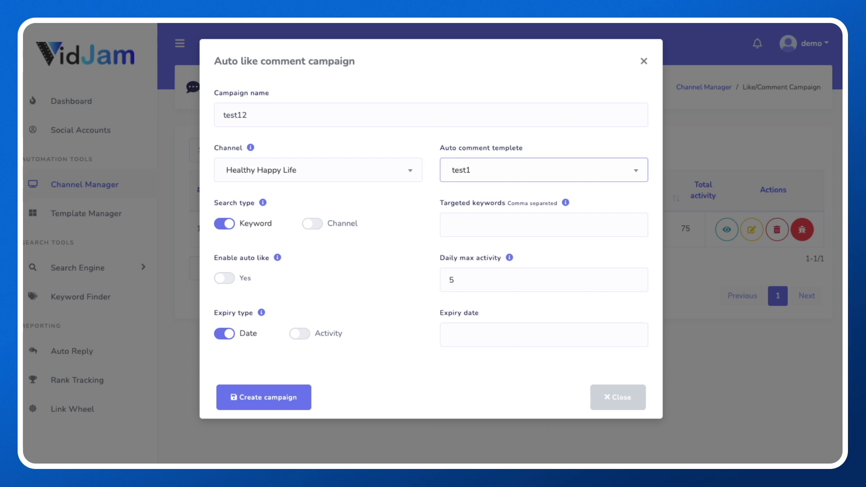
click(451, 225)
text(dentists in london)
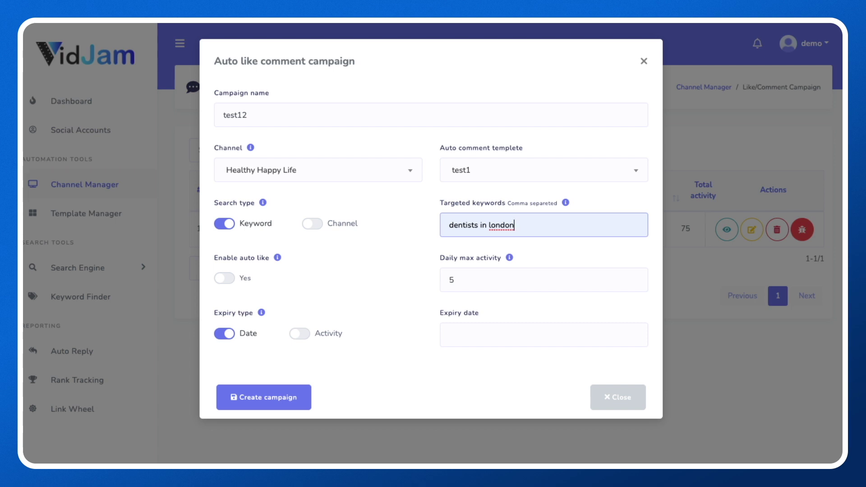
click(453, 280)
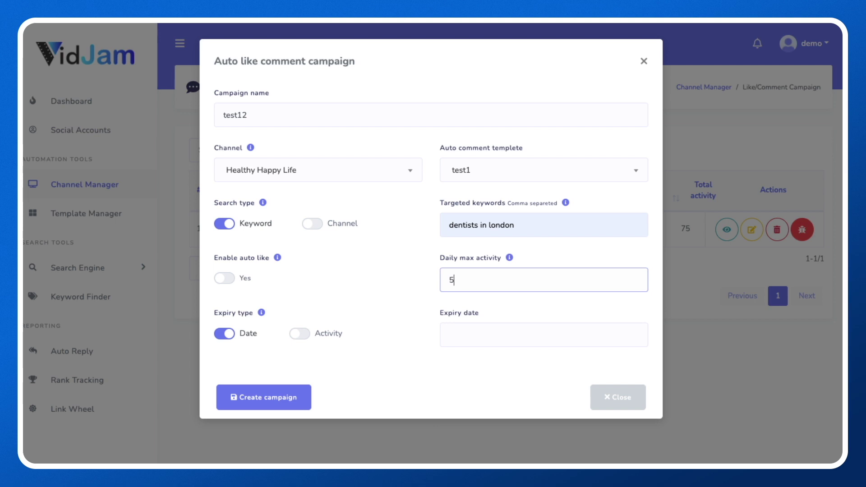
mouse_move(509, 258)
click(644, 61)
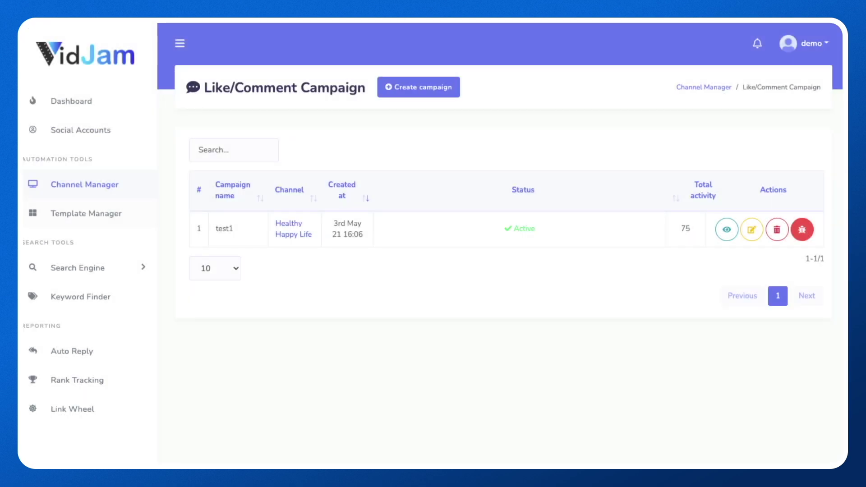
Step: Review the blank like/comment campaign form reached through the Channel Manager and close it without creating a campaign
click(85, 184)
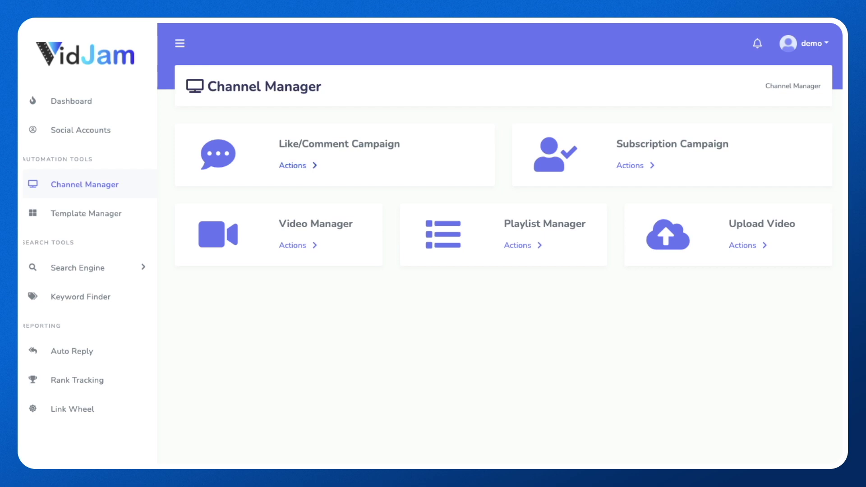
click(292, 165)
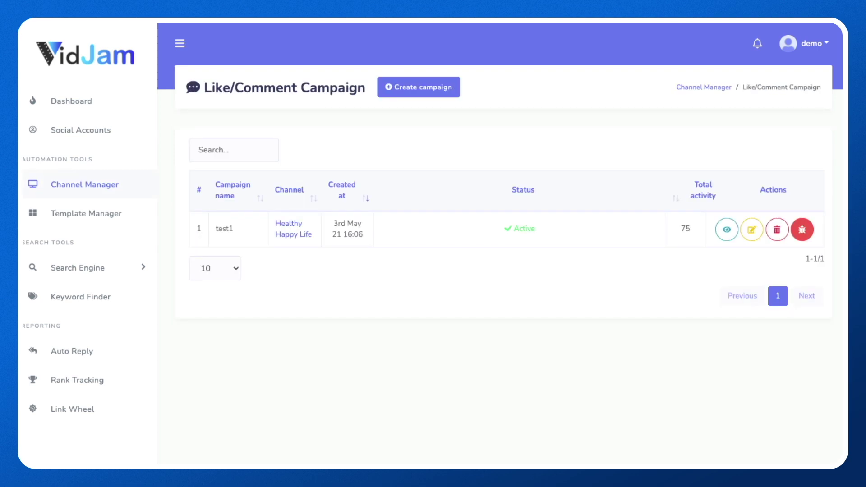
click(418, 88)
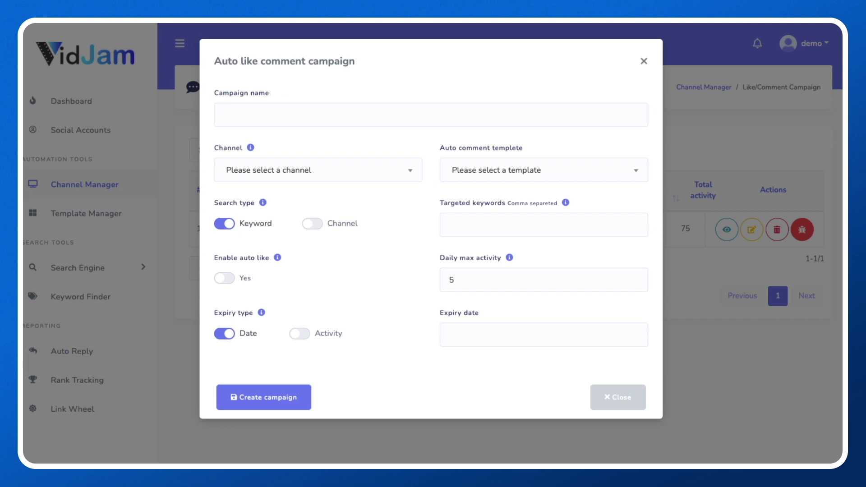
click(643, 61)
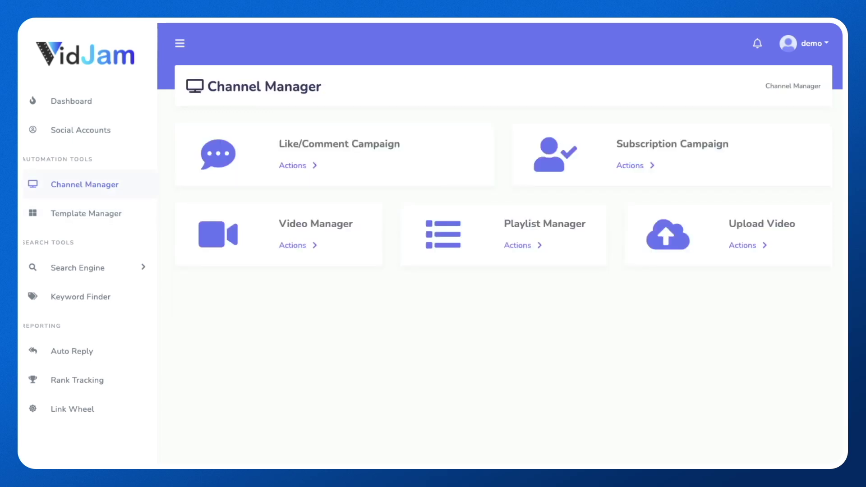
Step: Review the Subscription Campaign page and its blank campaign form, and close the form without creating a campaign
click(630, 166)
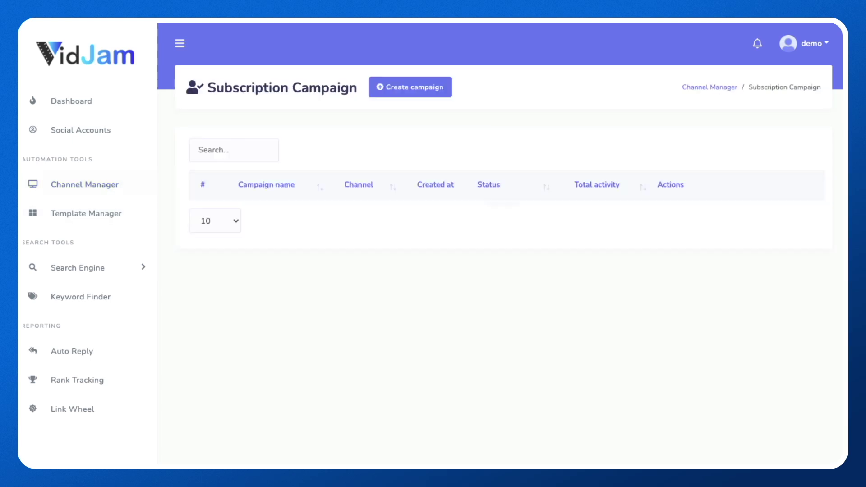
click(410, 87)
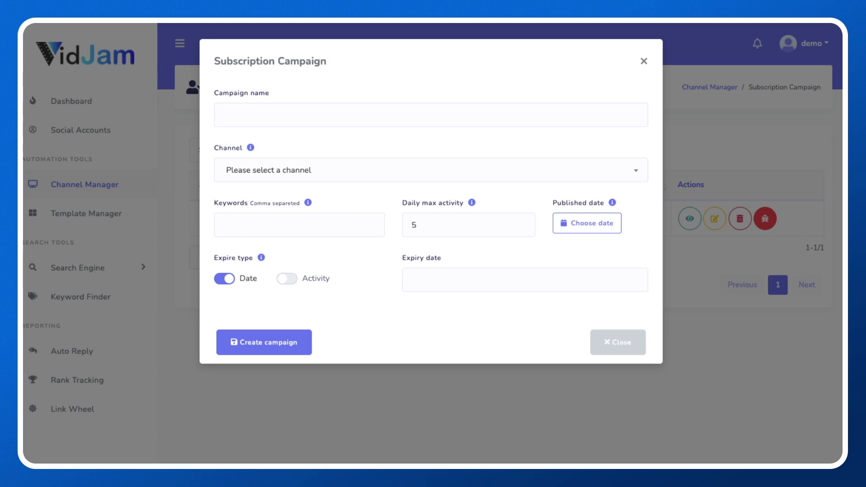
click(643, 61)
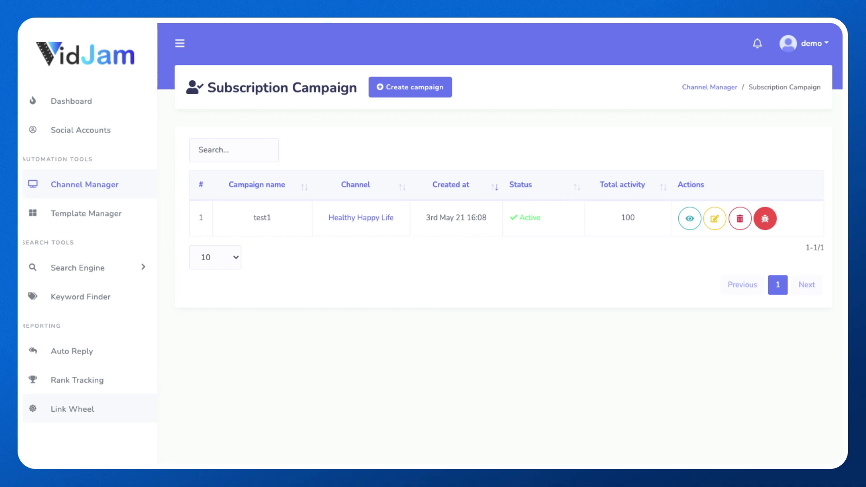
Step: Create a closed link wheel named test123 from the Keto Tiramisu Fat Bombs, Keto Chicken Florentine and Keto Sandwich Bread videos, and open the Link Wheel page
click(72, 409)
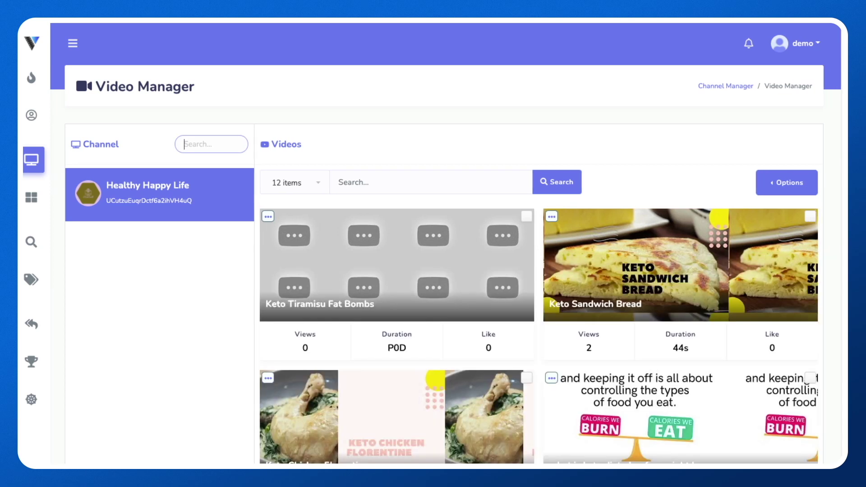
click(526, 217)
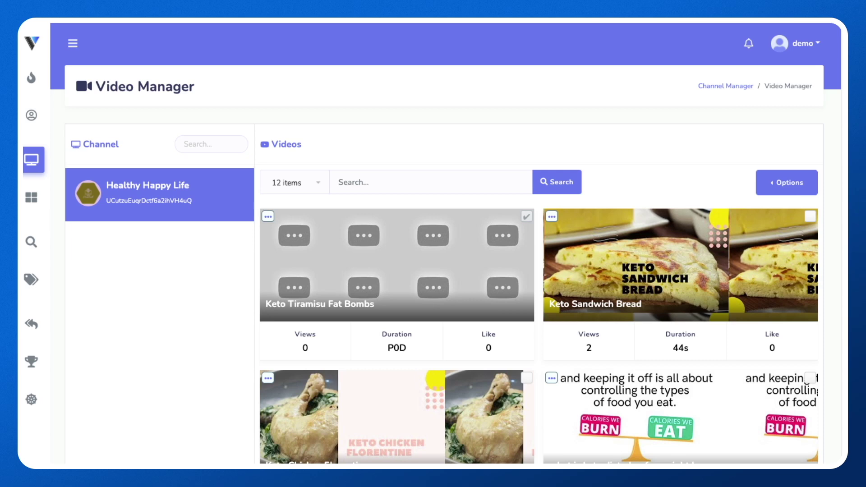
click(526, 378)
click(810, 217)
click(786, 182)
click(696, 206)
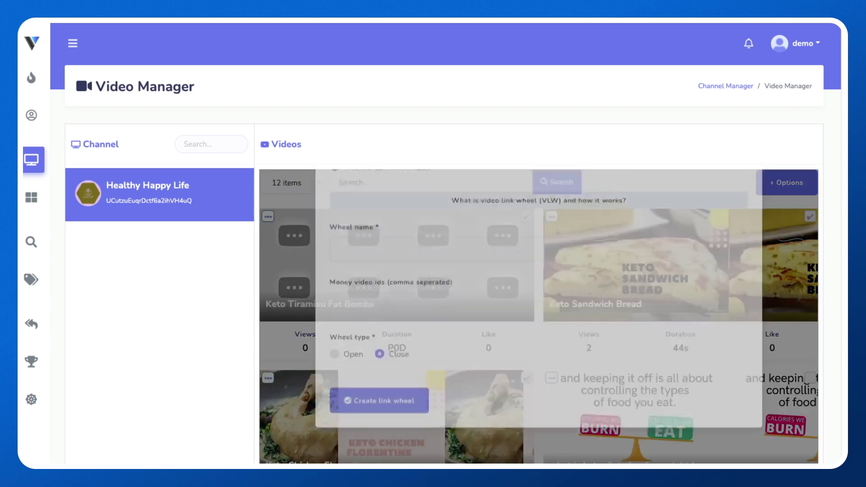
click(538, 290)
text(test123)
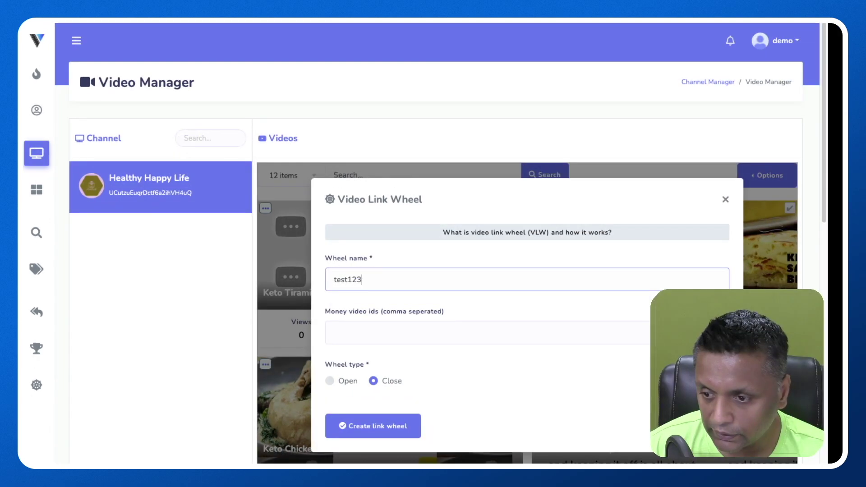
key(Return)
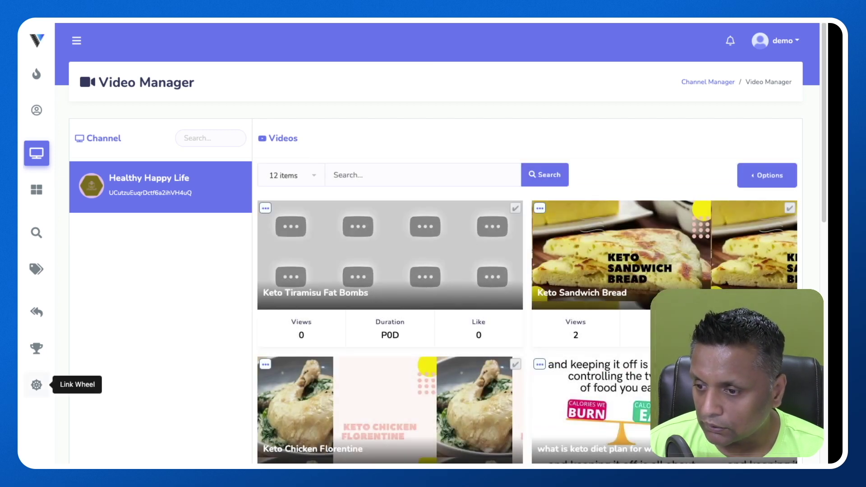
click(37, 384)
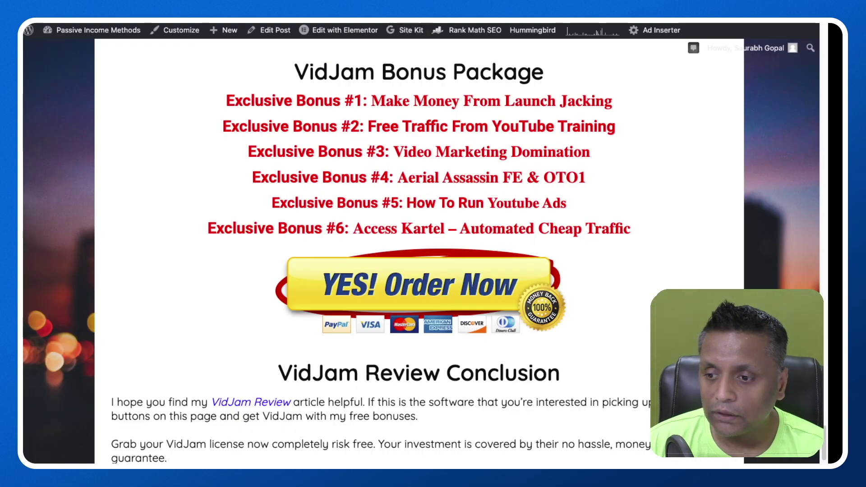
Step: Switch to the VidJam review article and look through its table of contents and the upsell pricing and feature lists
scroll(419, 253, up, 15)
scroll(419, 253, up, 15)
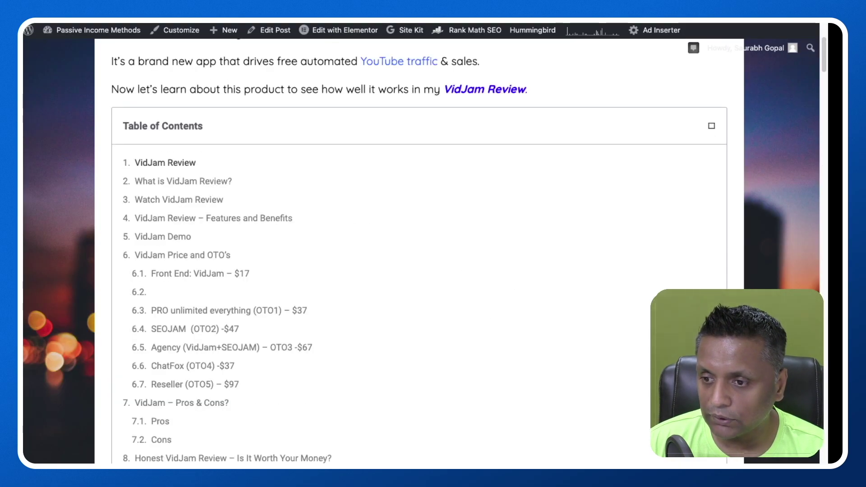
scroll(419, 253, up, 3)
scroll(420, 253, down, 20)
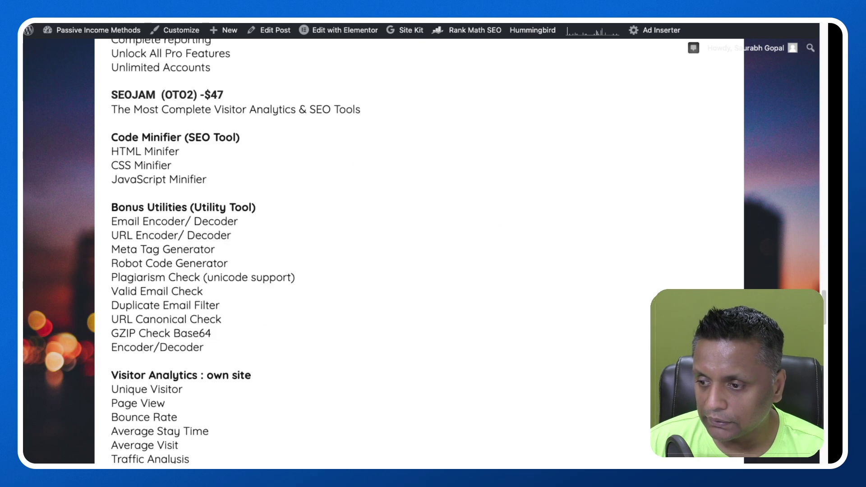